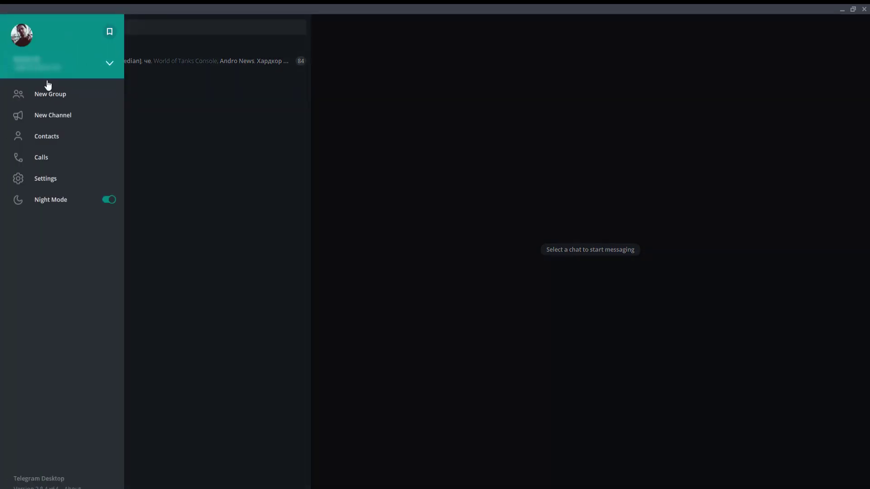
Choose New Group from the side menu to begin a new group
click(90, 101)
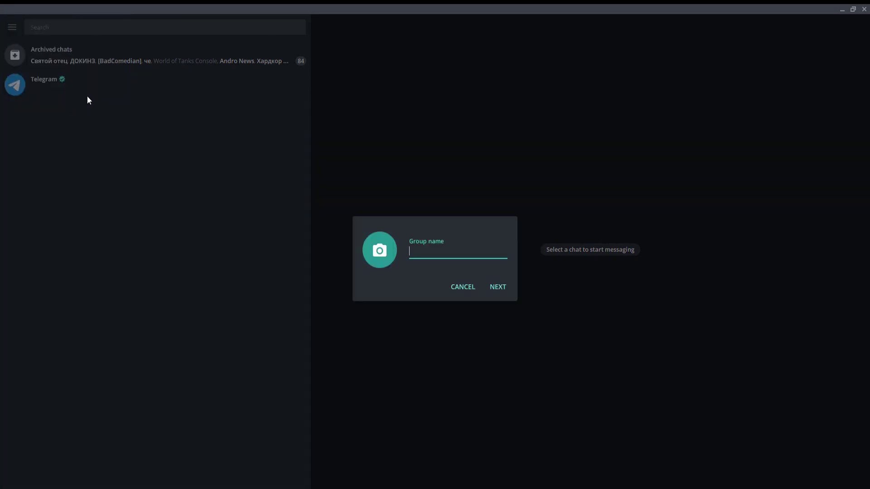
text(GroupTEST)
click(497, 286)
text(te)
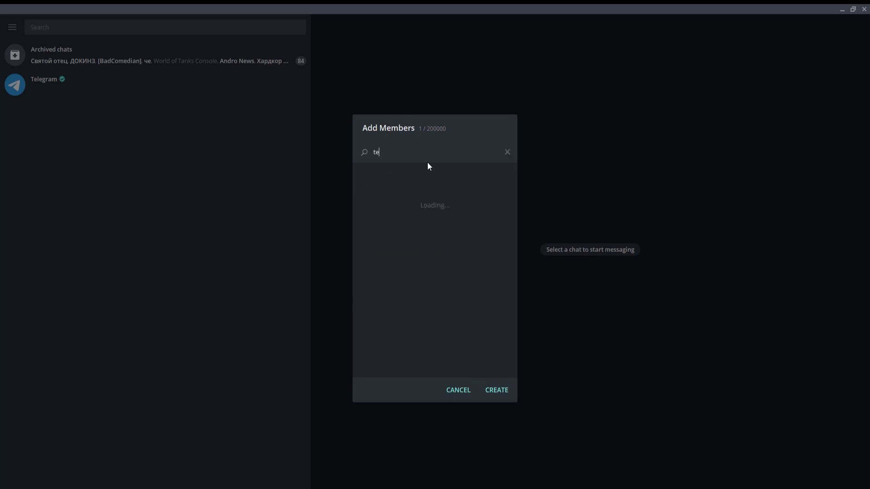
text(st)
click(442, 182)
scroll(442, 255, down, 3)
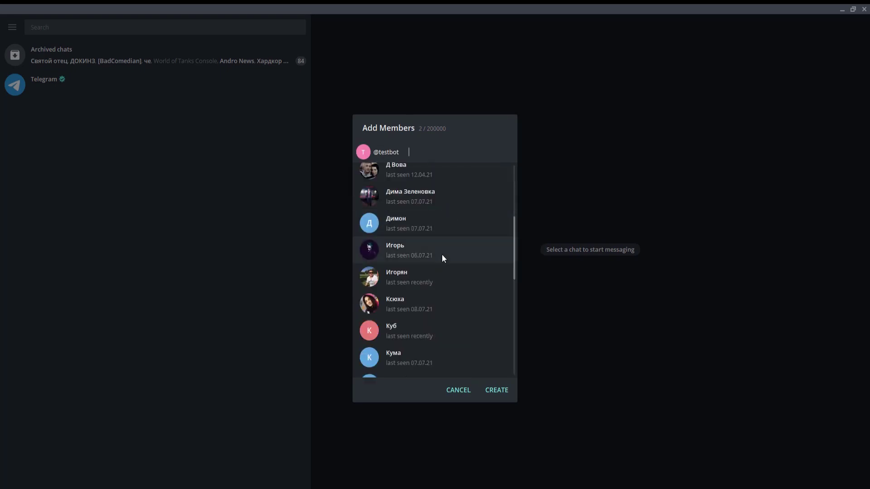
click(495, 384)
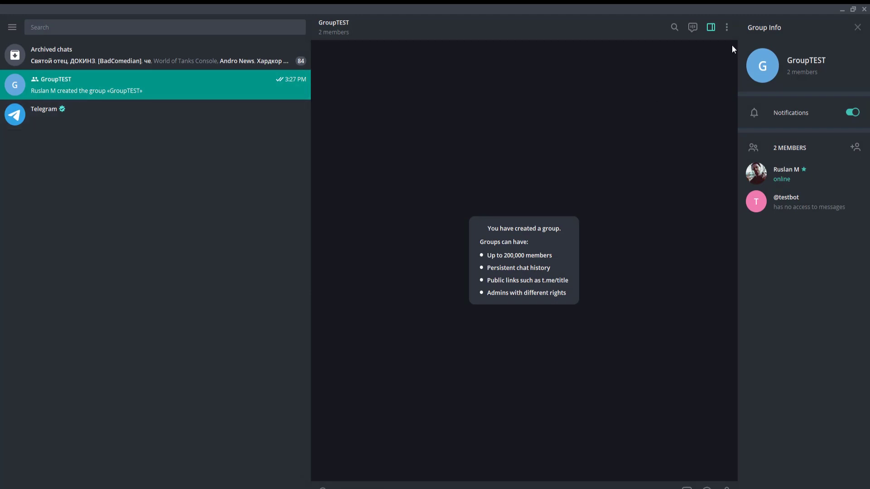
click(728, 28)
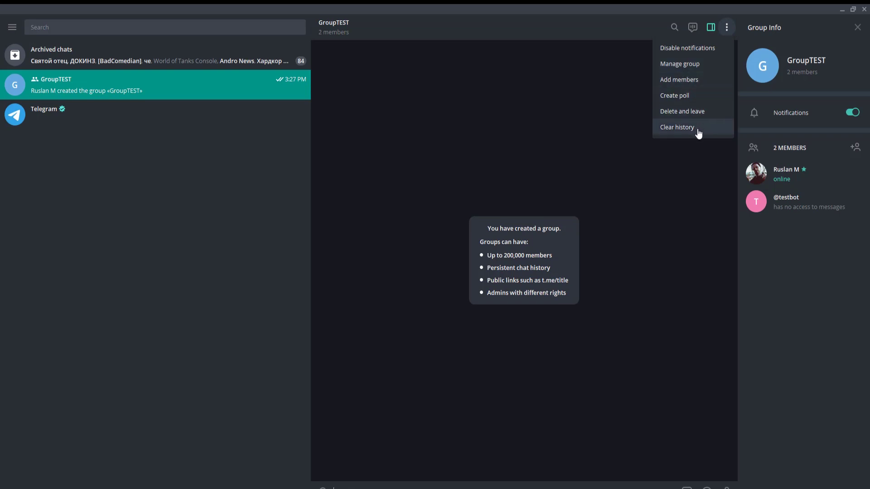
click(692, 30)
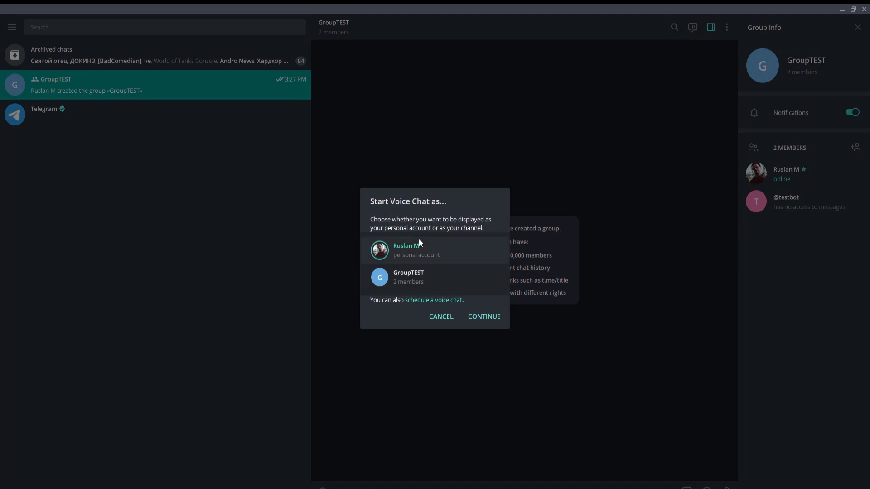
Start a GroupTEST voice chat as your personal account, then leave and end it for everyone
click(480, 313)
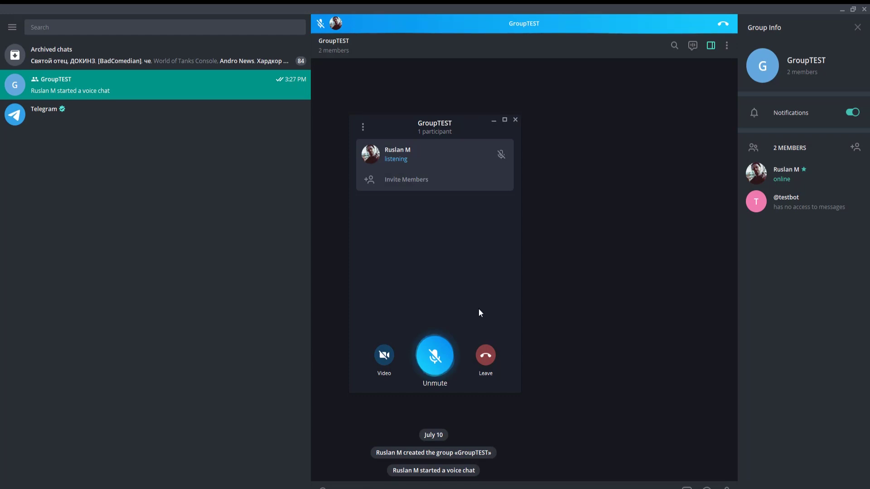
click(486, 357)
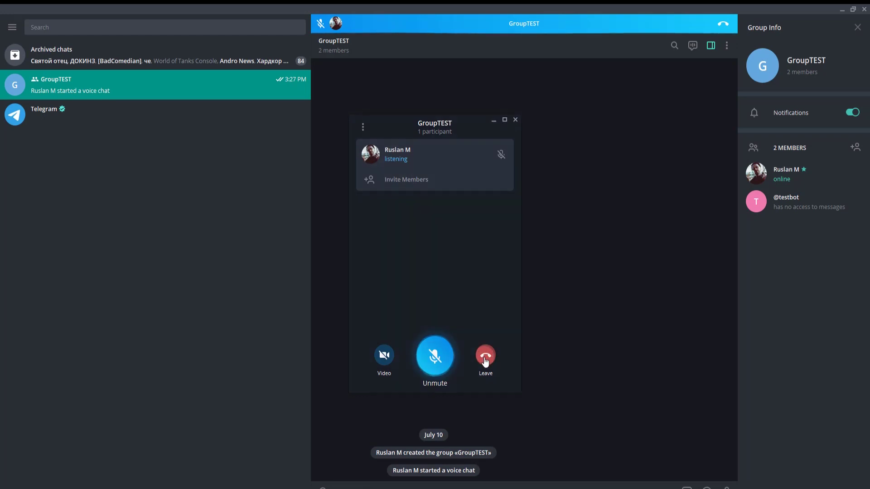
click(387, 269)
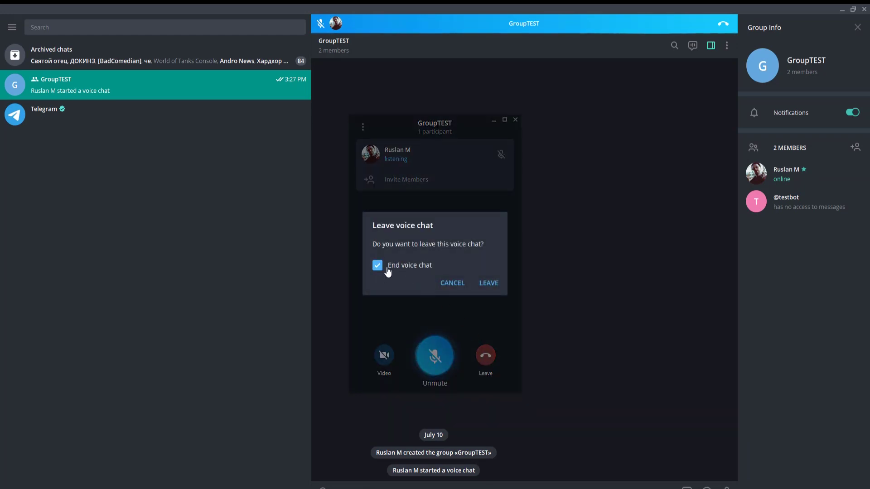
click(495, 283)
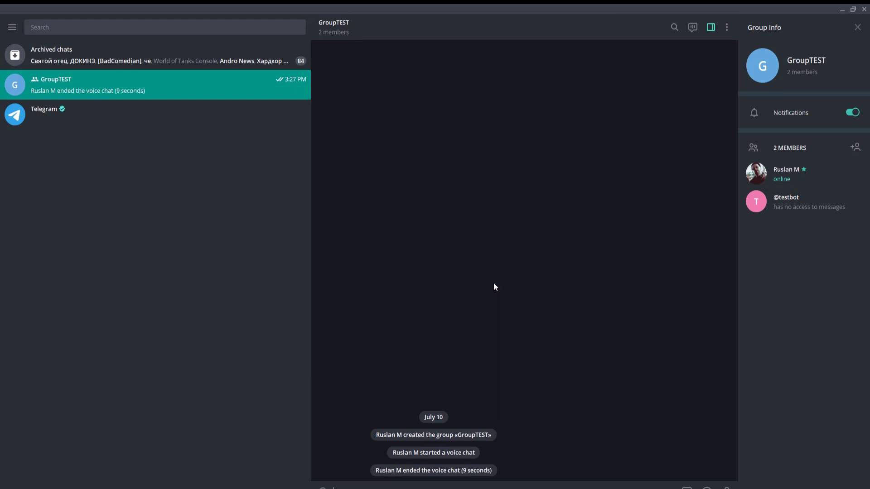